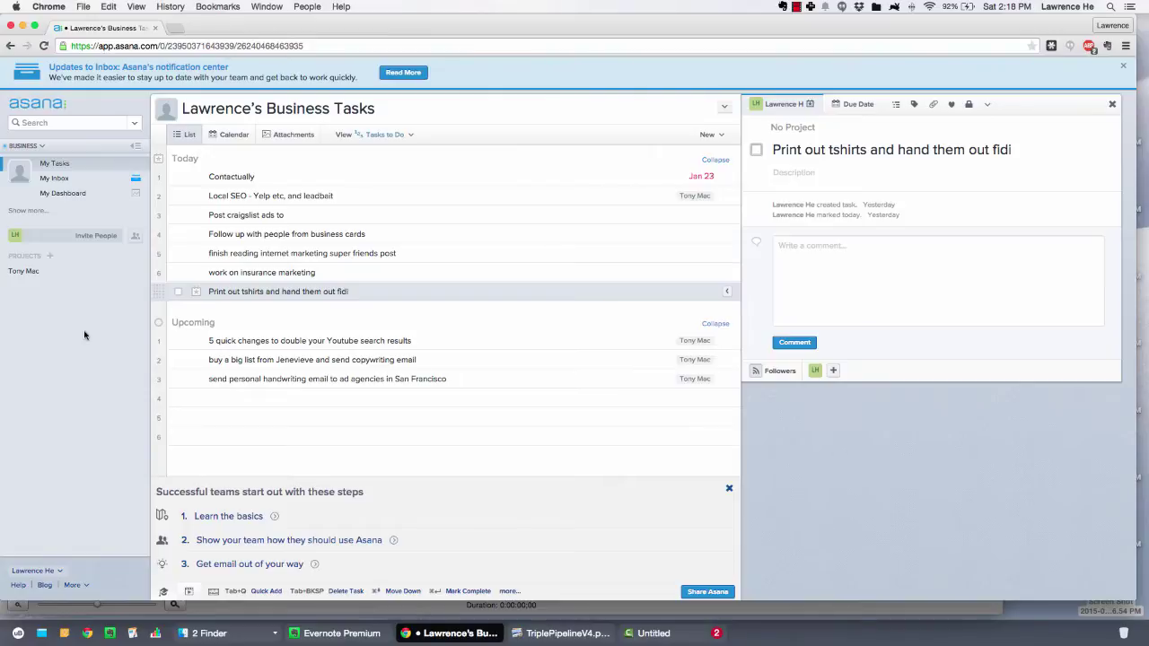
# Close the task details and open My Overview to list both Business and Personal Projects workspaces
pyautogui.press('Escape')
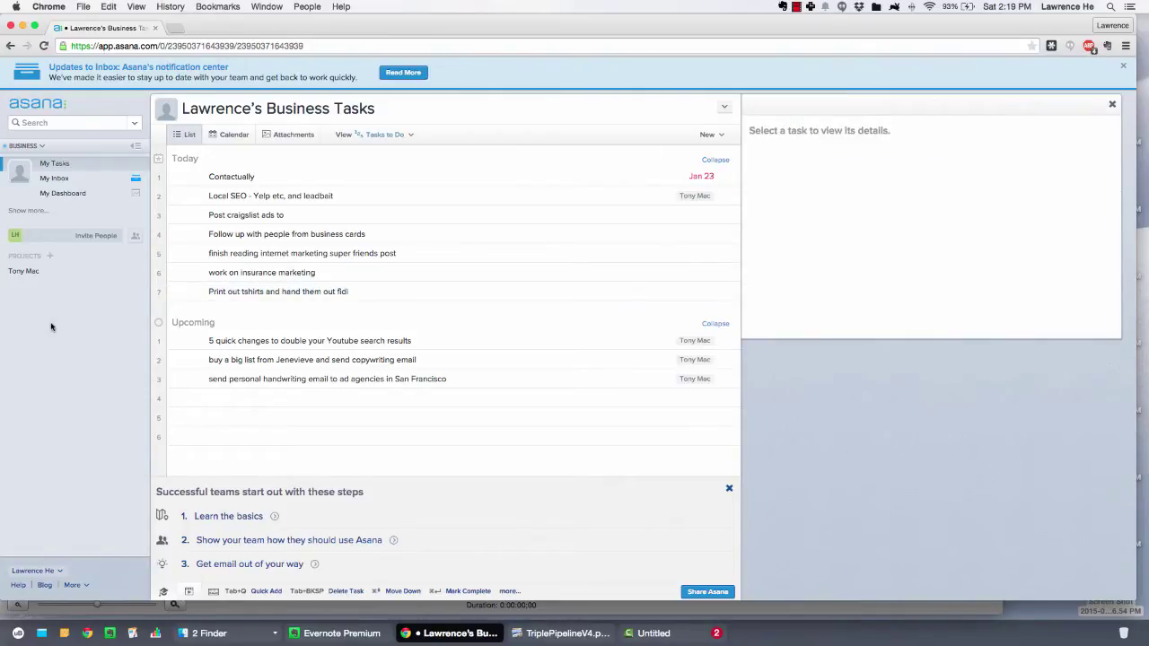
pyautogui.click(25, 146)
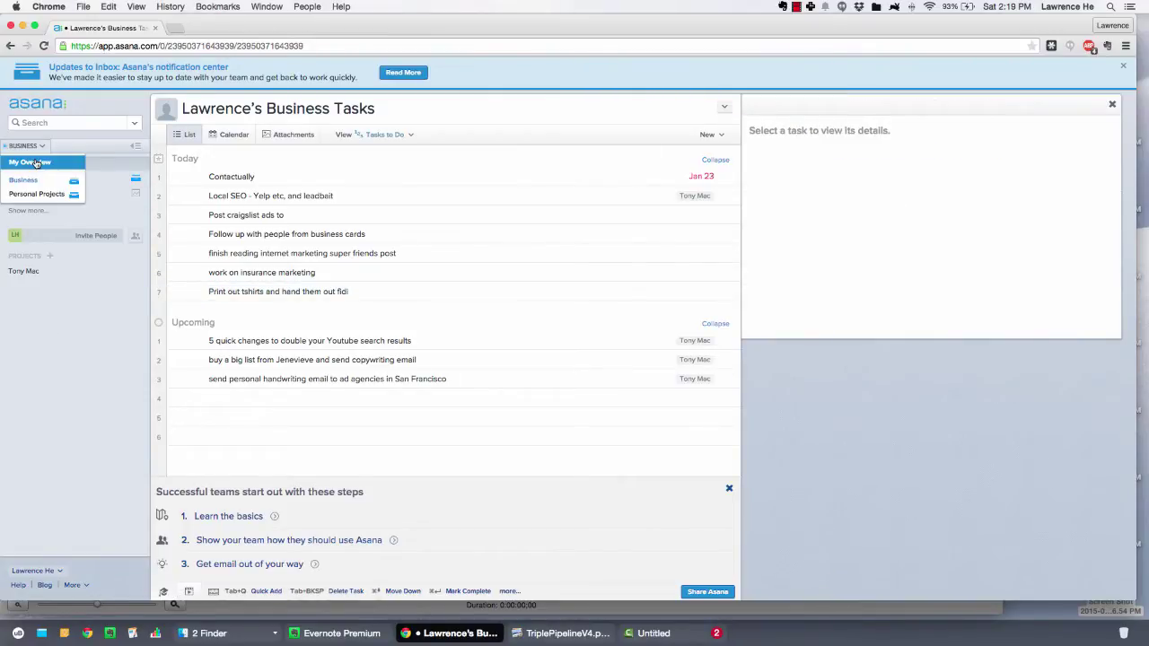
pyautogui.click(35, 163)
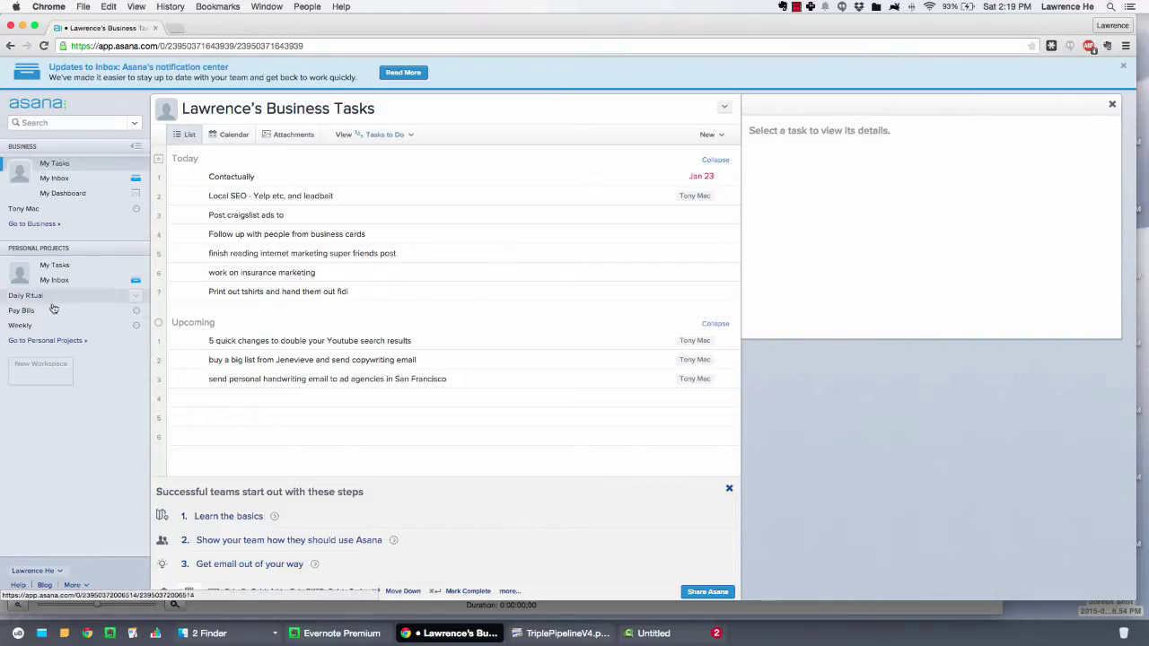
pyautogui.click(41, 364)
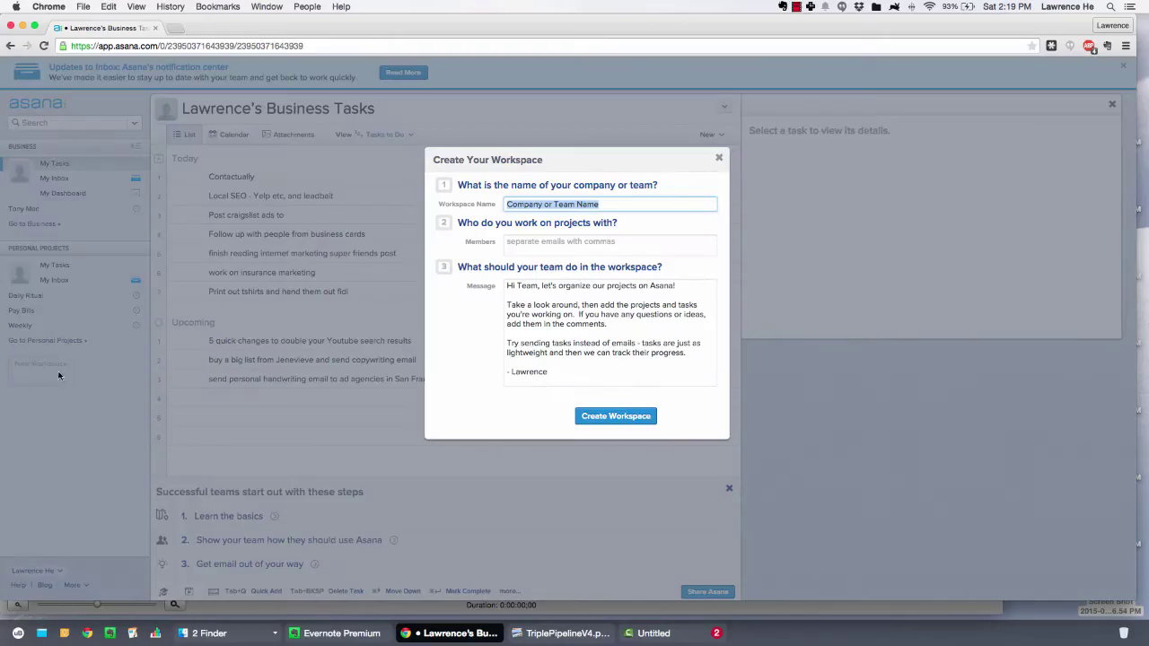
pyautogui.click(720, 160)
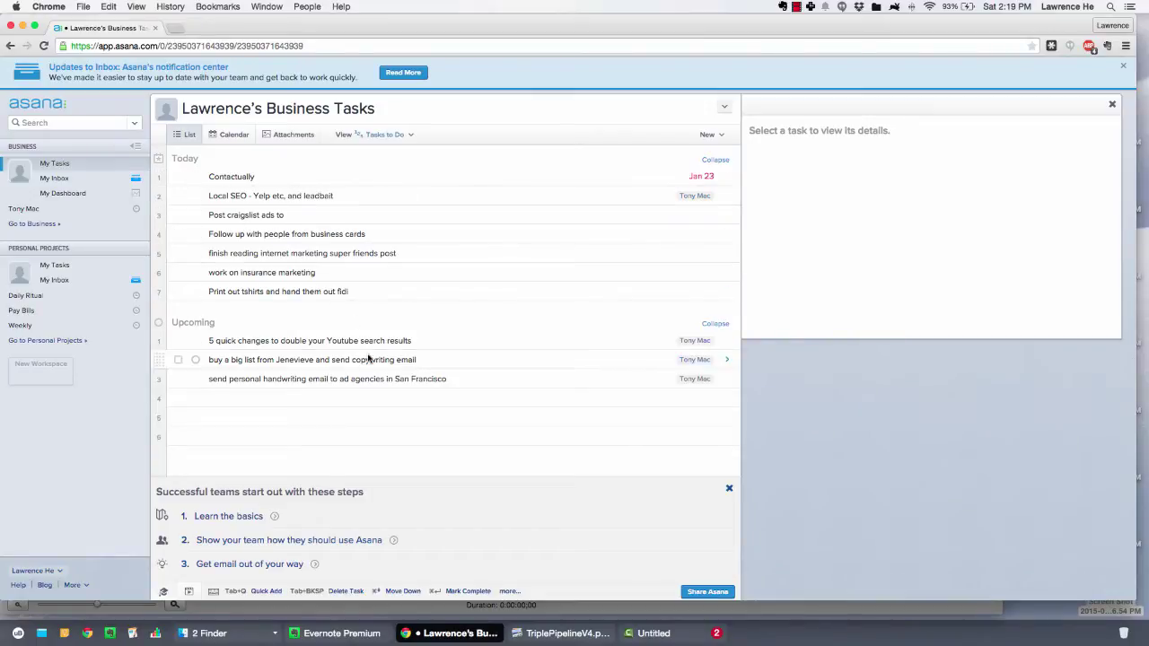
# Add a new task 'type out a new task' below the last Today task
pyautogui.click(383, 290)
pyautogui.press('Return')
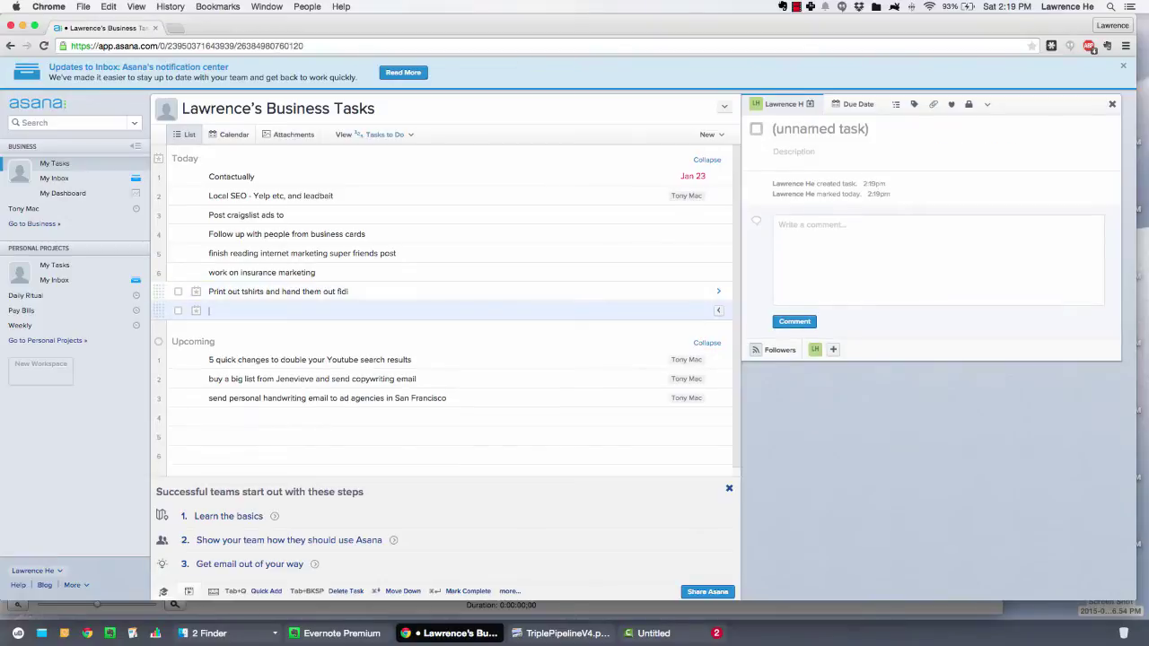
pyautogui.write('type out a new task')
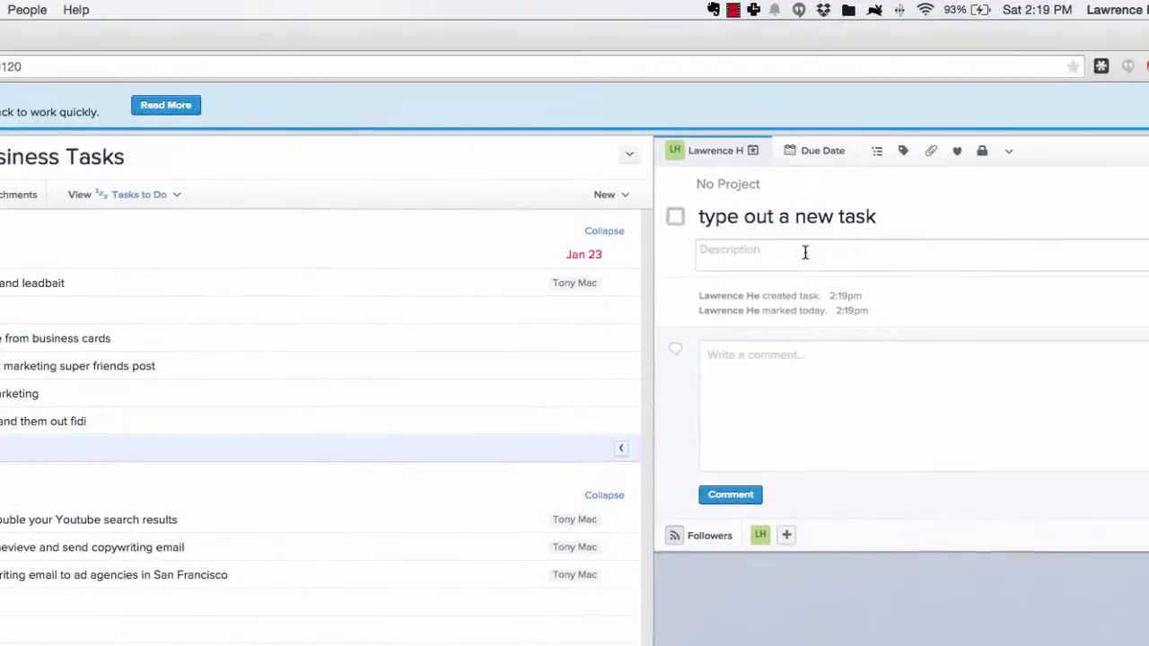
# Assign the task to yourself with a due date of February 11
pyautogui.click(731, 153)
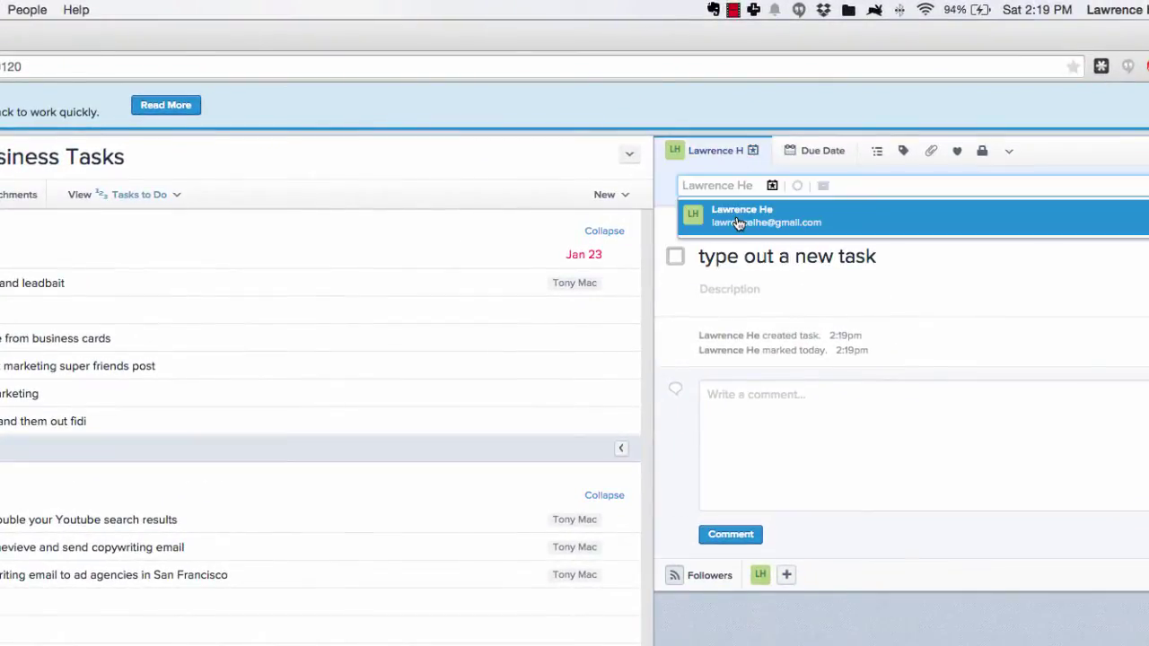
pyautogui.click(736, 223)
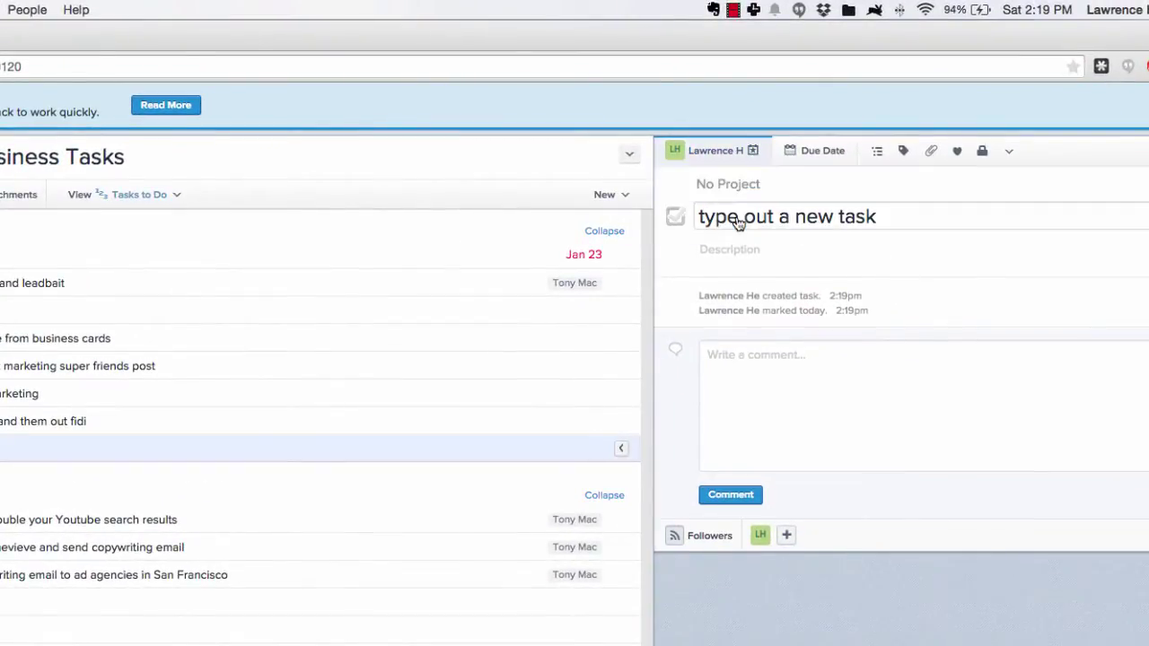
pyautogui.click(797, 157)
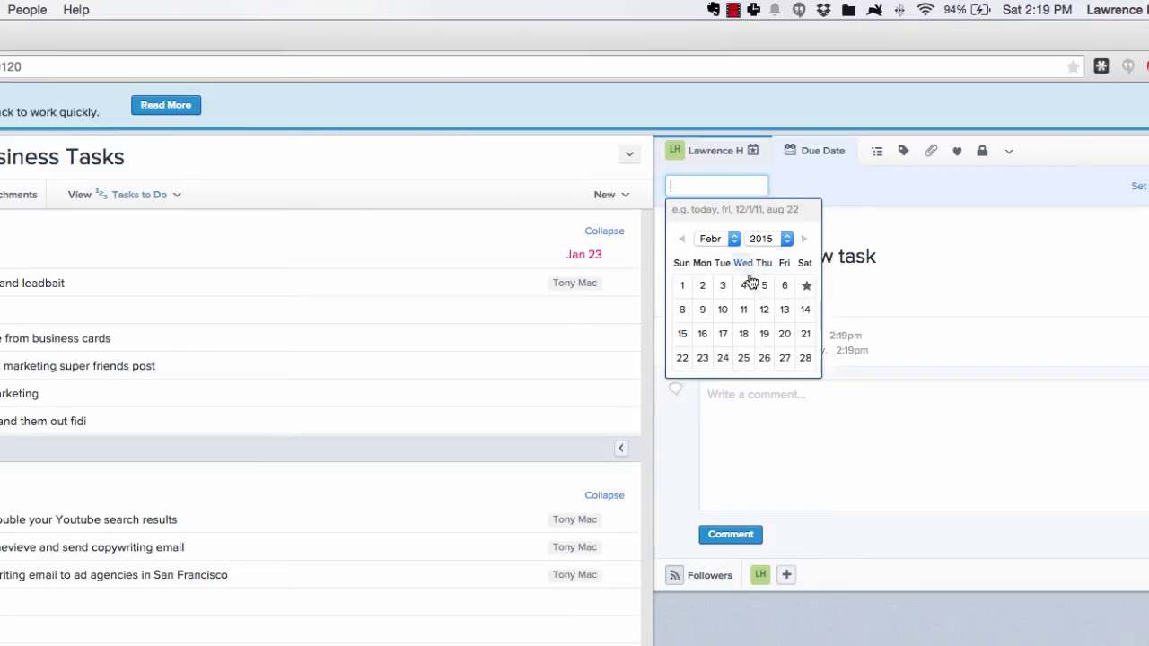
pyautogui.click(746, 309)
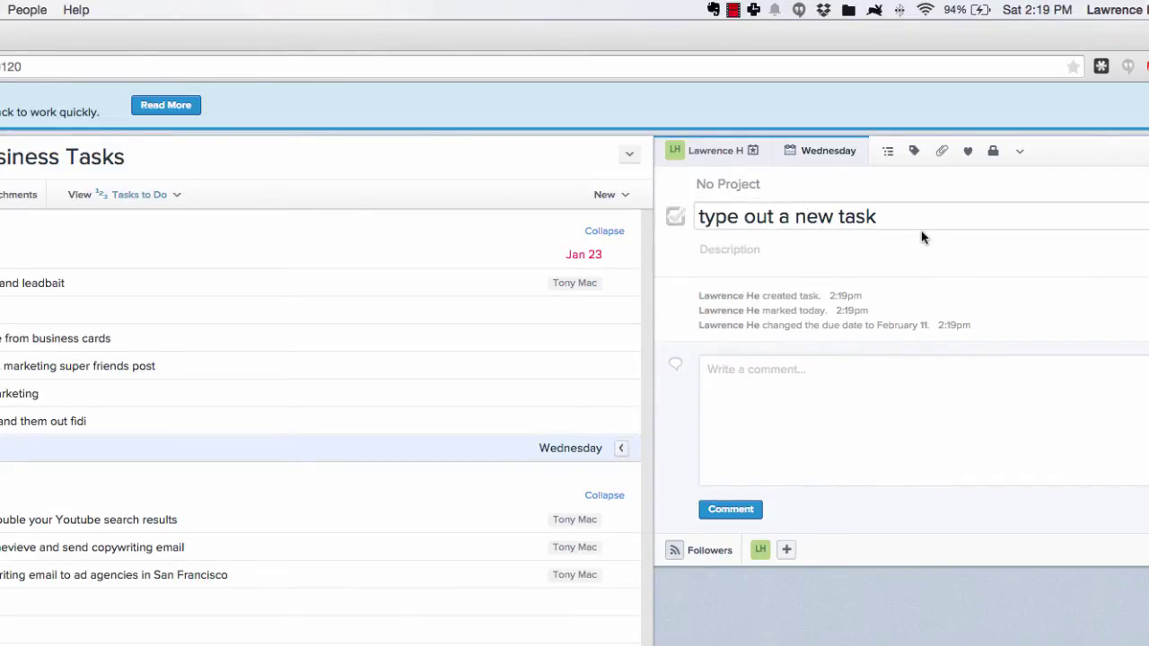
# Give the task the description 'description'
pyautogui.click(752, 247)
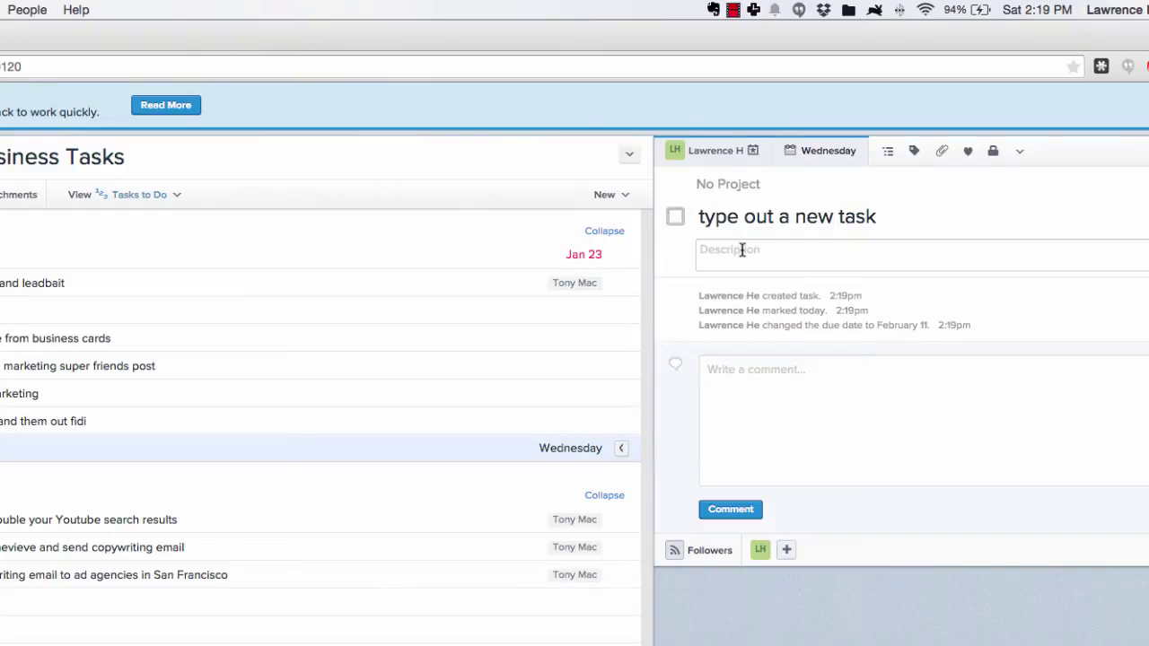
pyautogui.click(742, 251)
pyautogui.write('description')
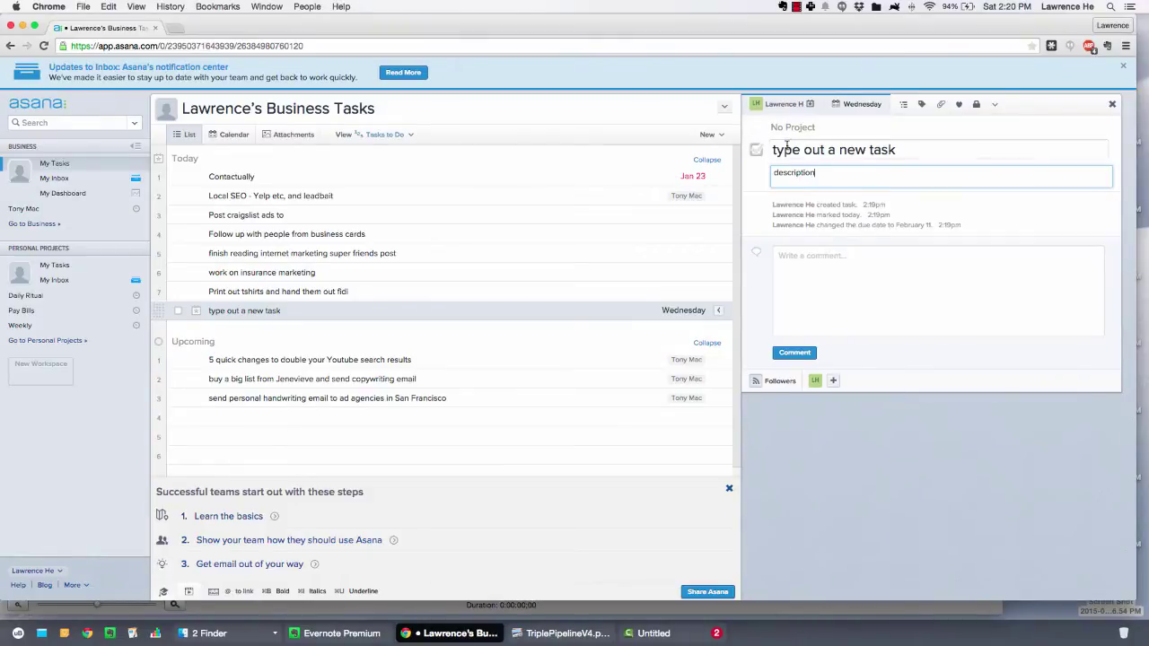
# Add 'type out a new task' to the existing Business client project via the project field
pyautogui.click(798, 132)
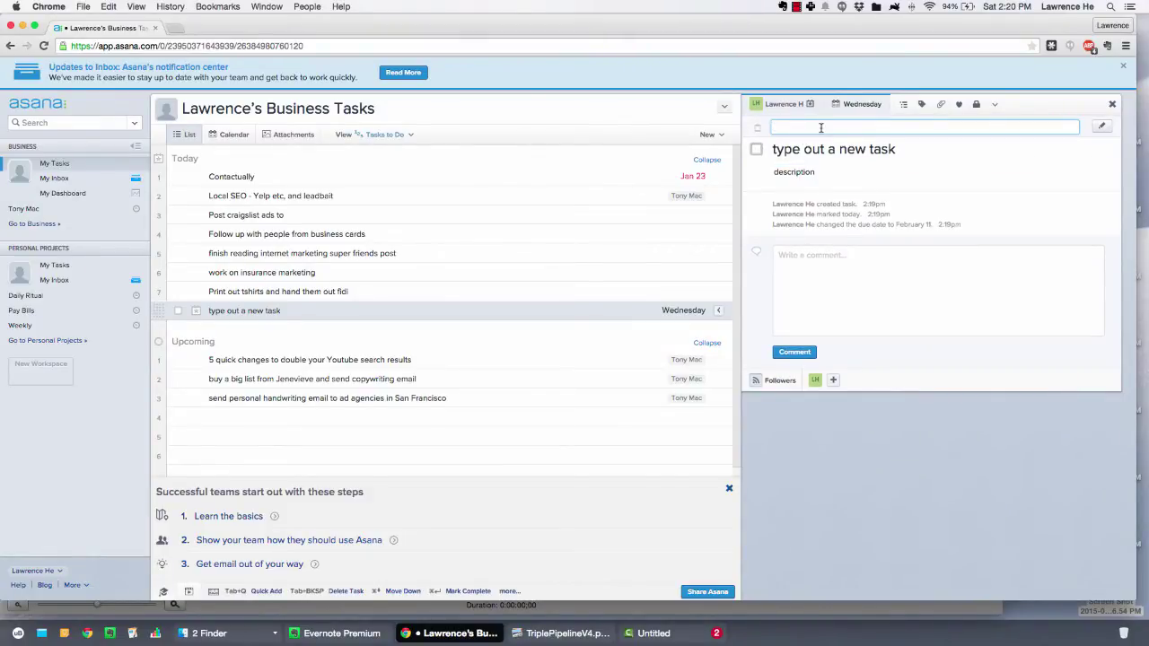
pyautogui.press('Return')
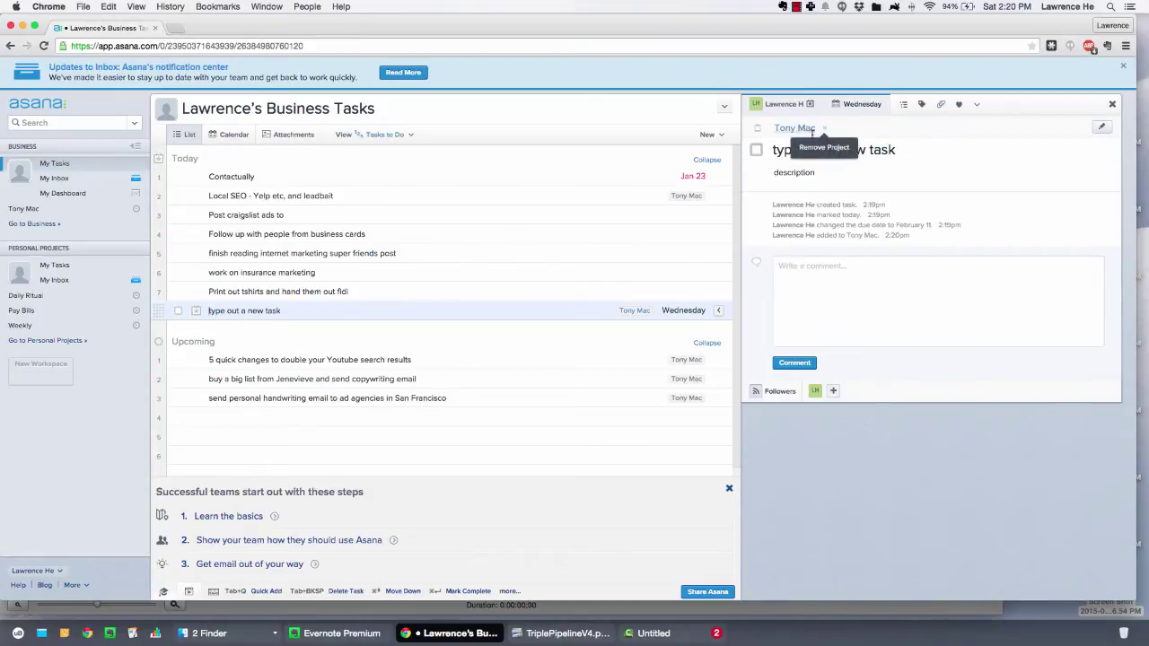
# Put 'work on insurance marketing' into a newly created client project
pyautogui.click(347, 274)
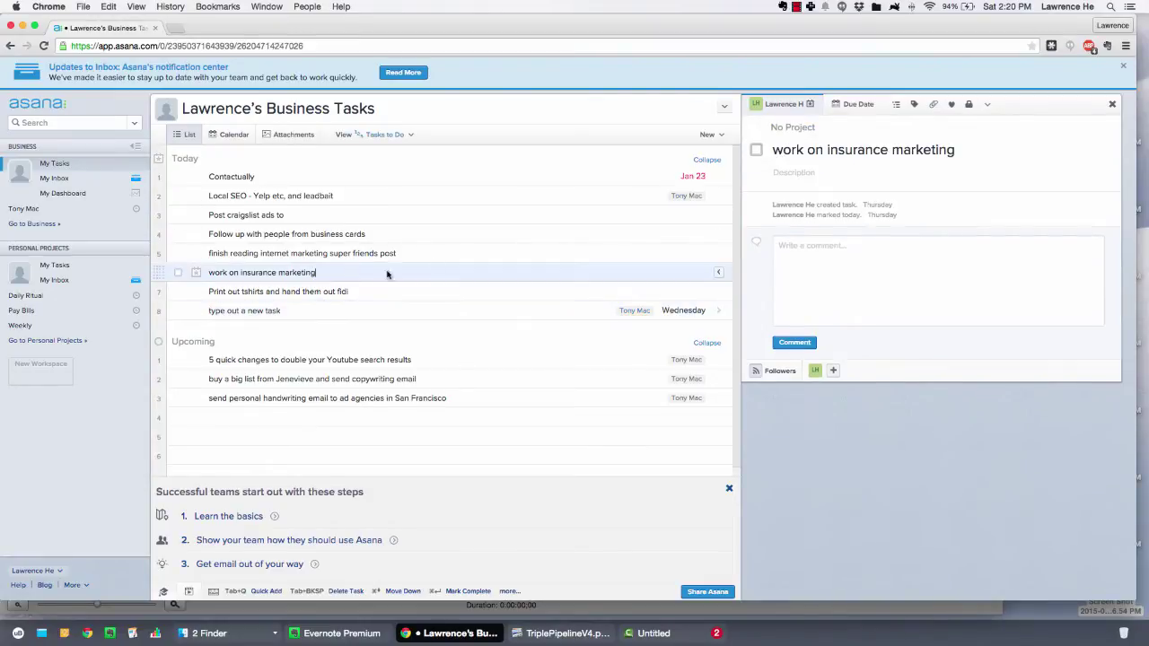
pyautogui.click(790, 128)
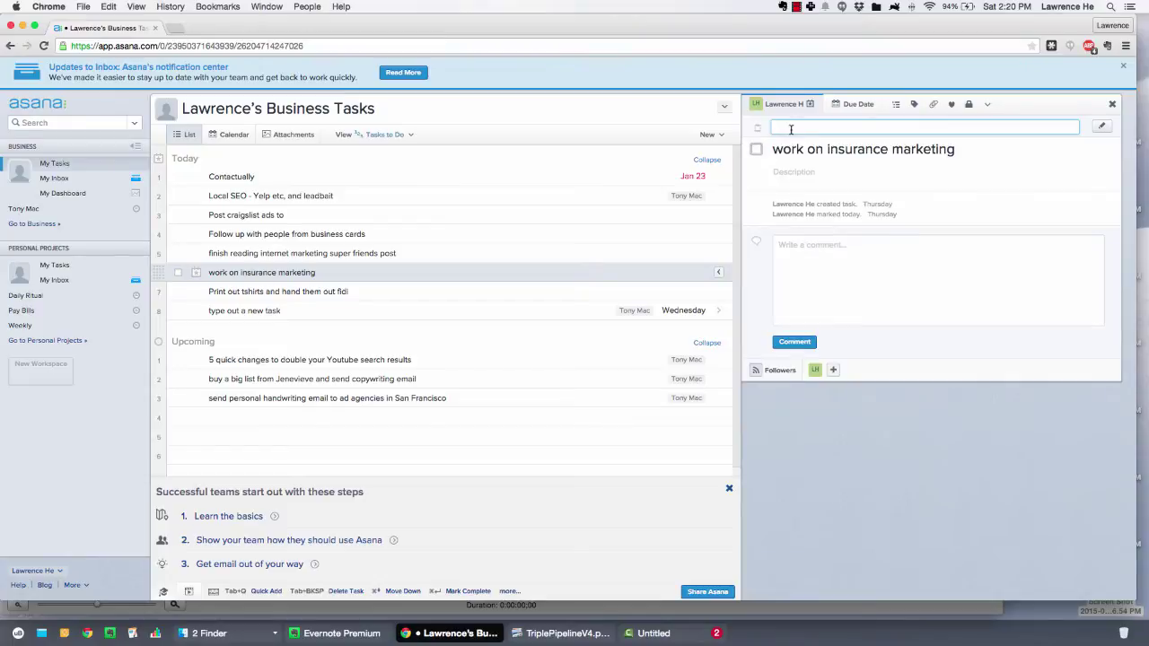
pyautogui.press('Return')
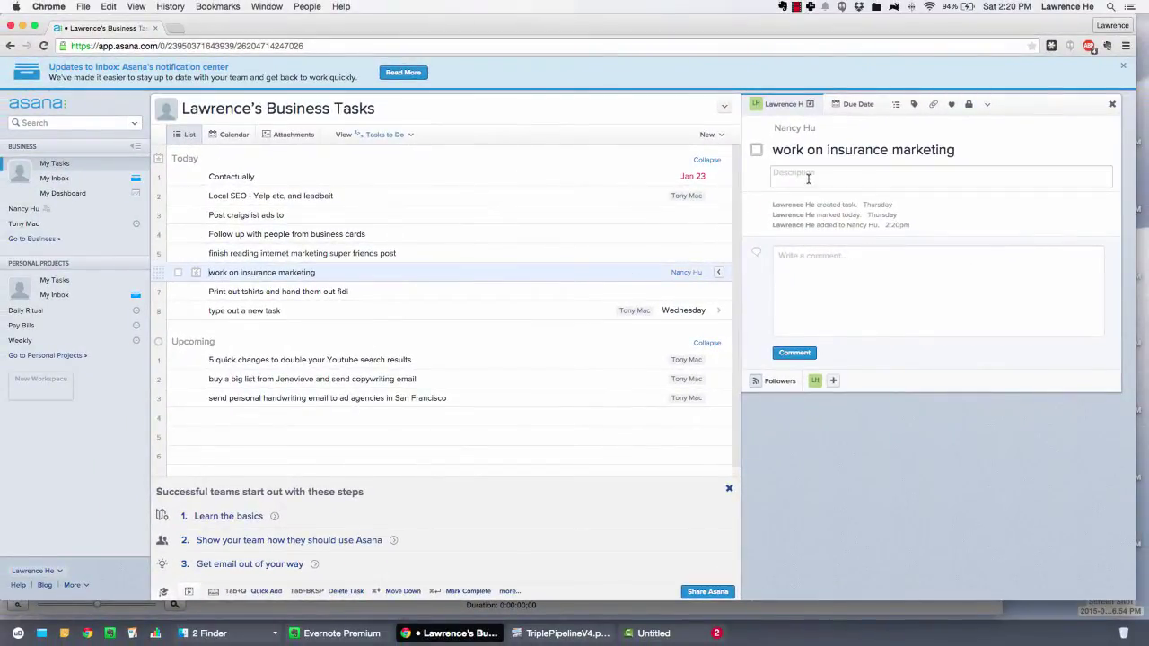
pyautogui.click(858, 105)
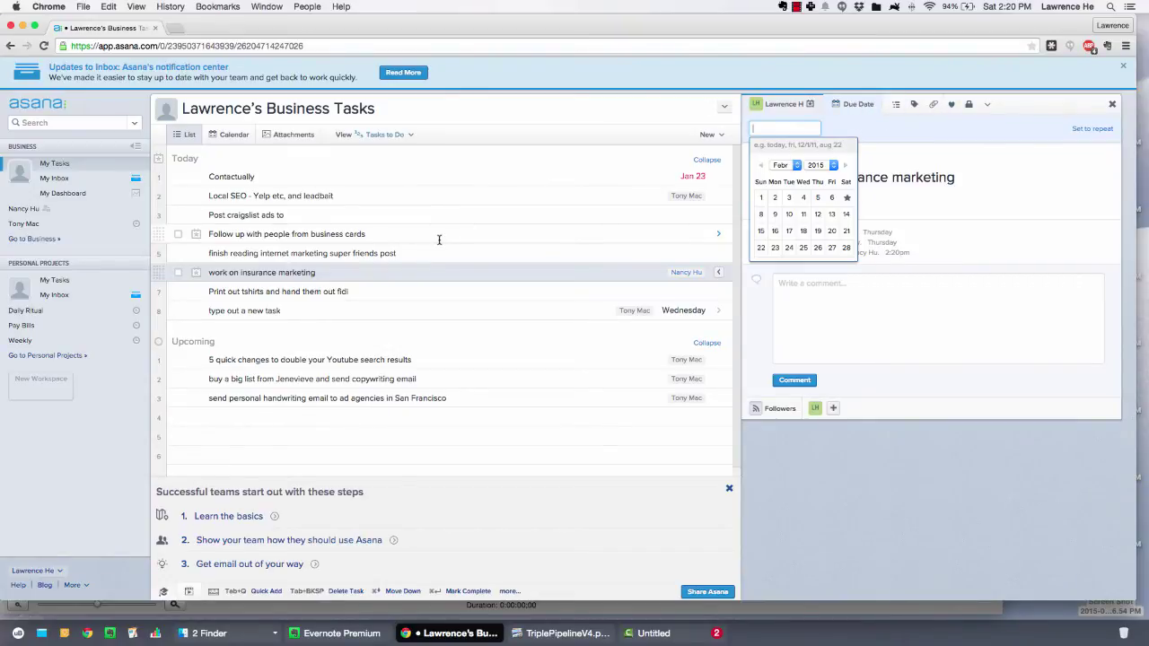
# Set the 'work on insurance marketing' due date to February 9
pyautogui.click(315, 273)
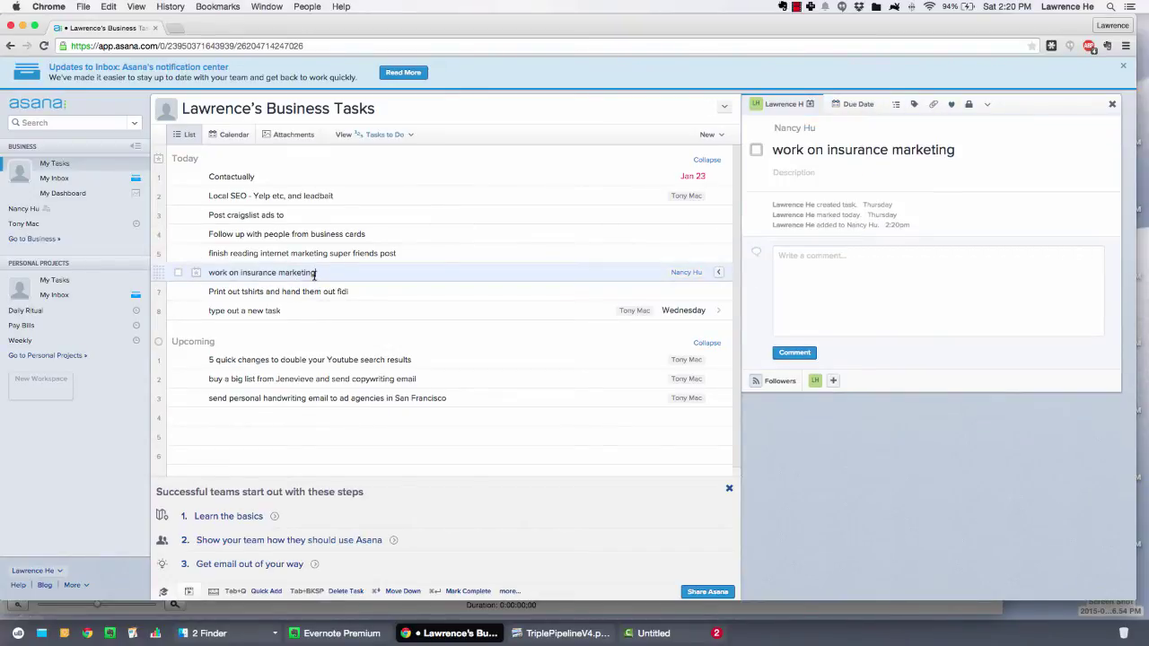
pyautogui.click(853, 105)
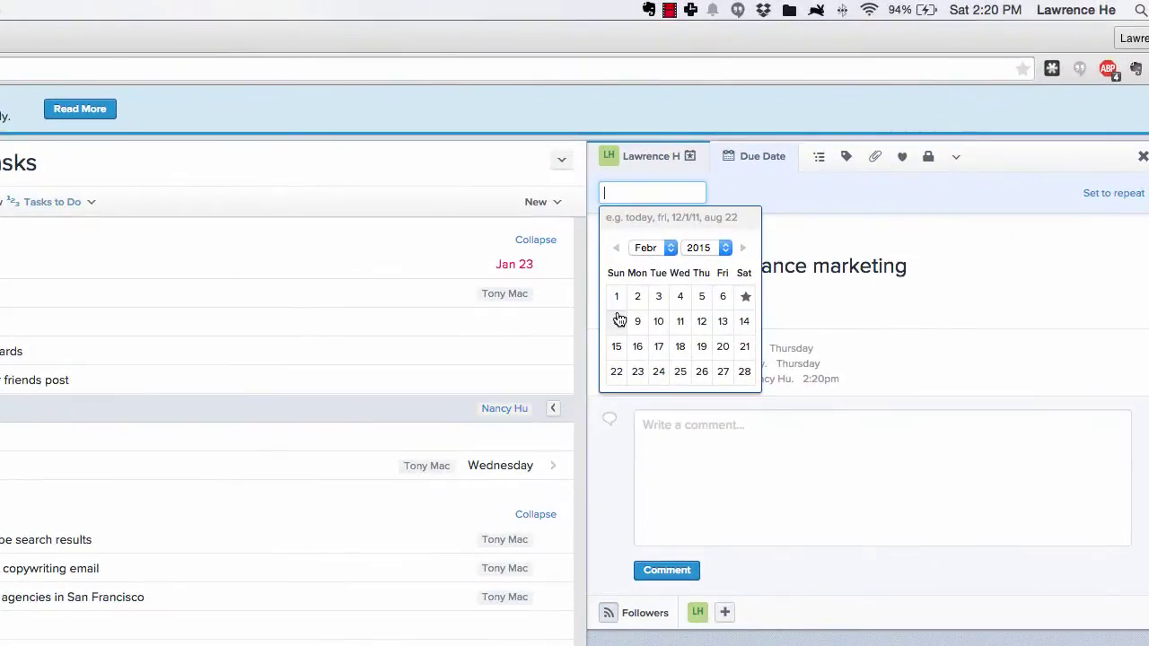
pyautogui.click(637, 323)
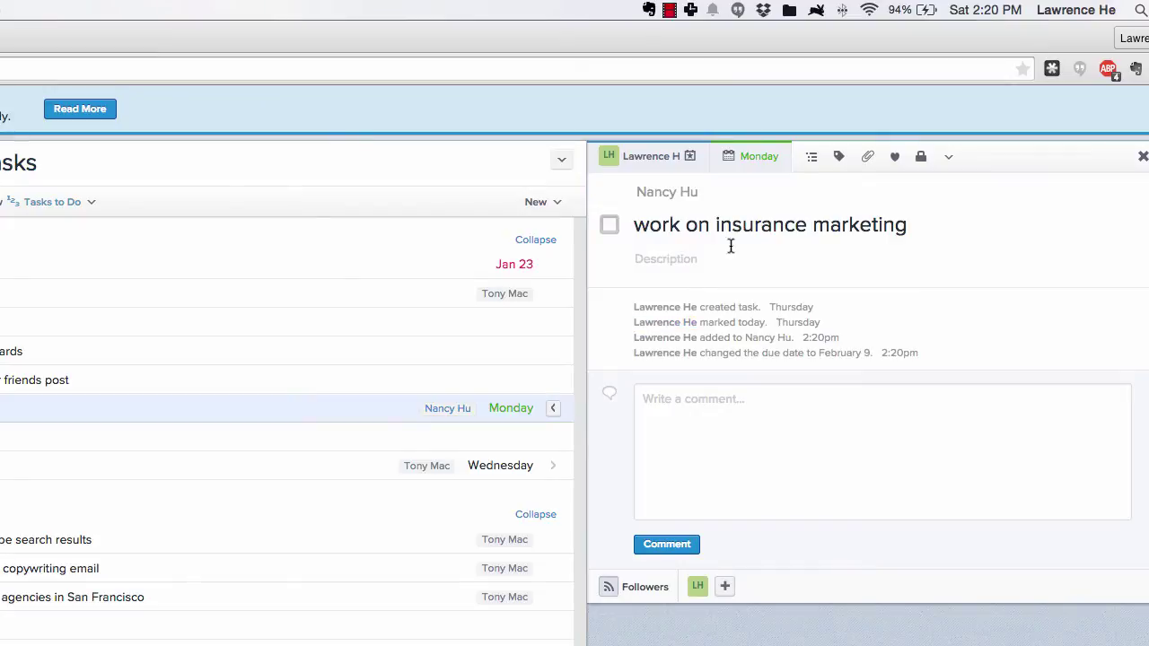
# Make the task repeat periodically, 7 days after completion, after briefly trying Weekly
pyautogui.click(757, 162)
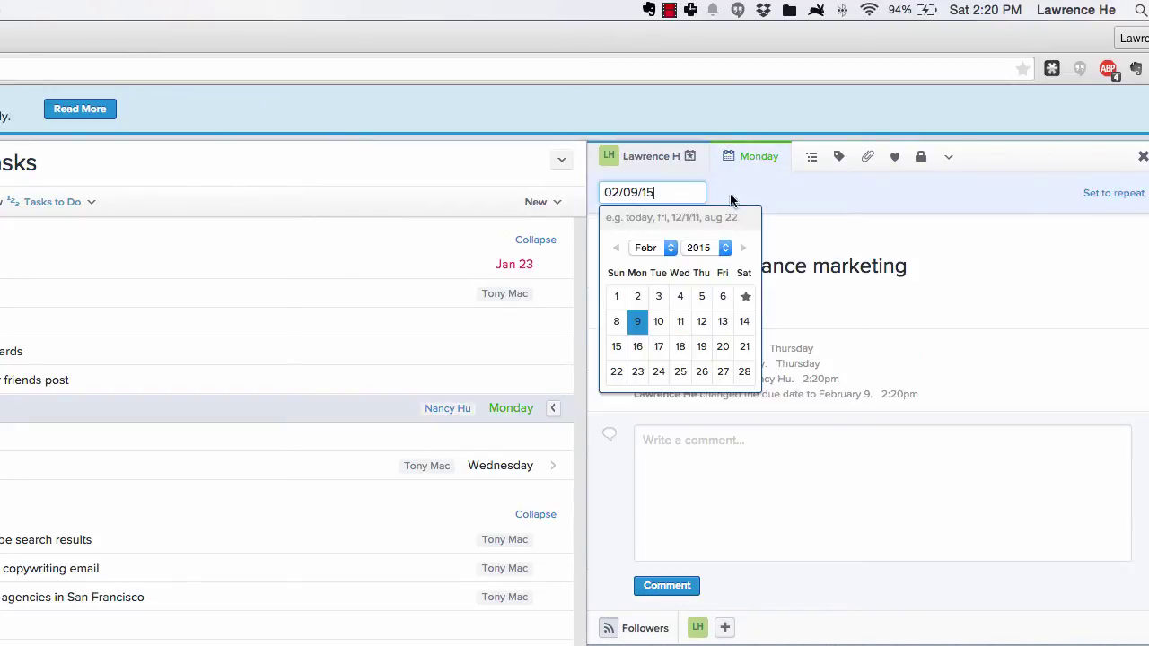
pyautogui.click(1112, 195)
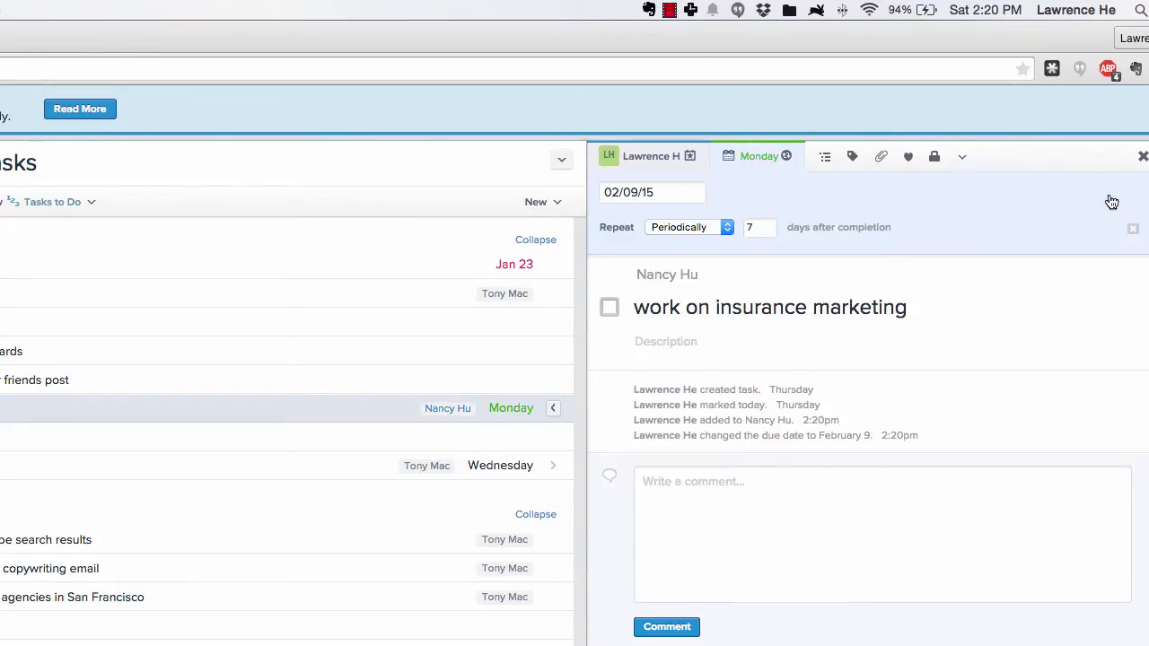
pyautogui.click(696, 228)
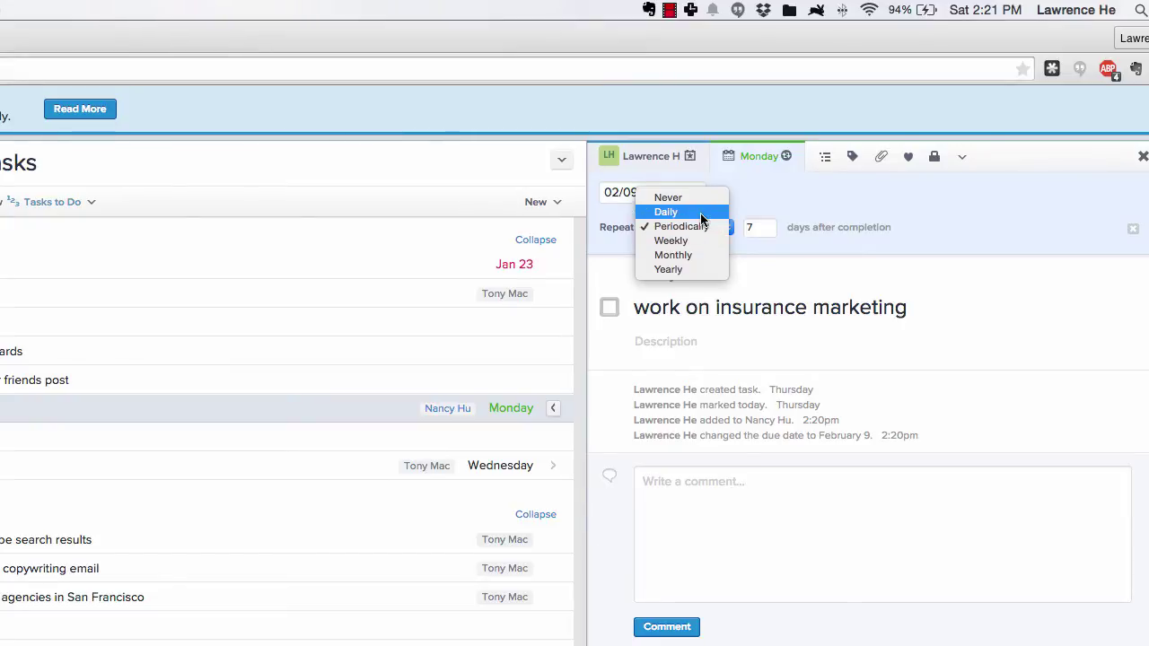
pyautogui.click(681, 240)
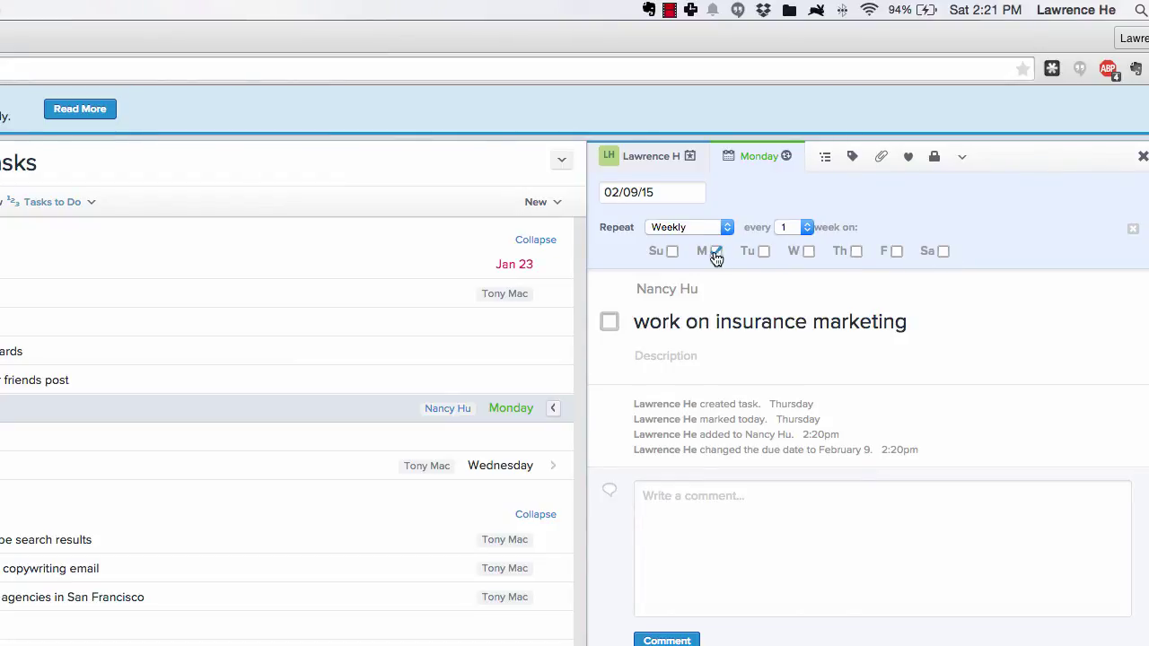
pyautogui.click(687, 227)
pyautogui.click(693, 211)
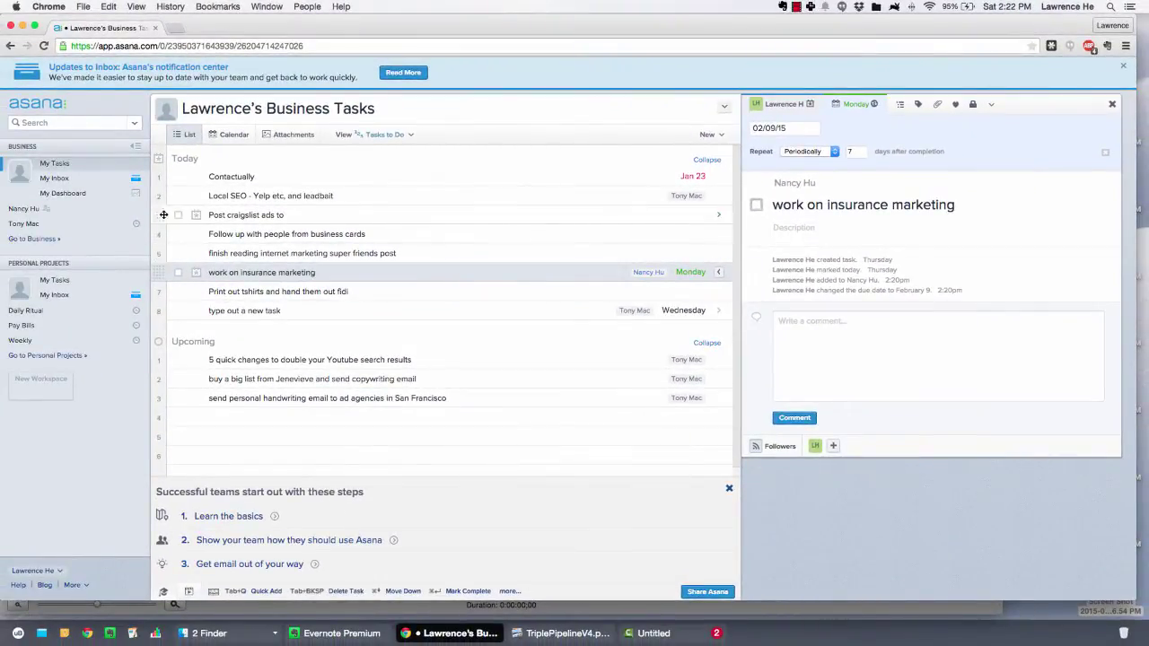
# In the personal list, rename 'Read Give and Take' to 'Read Give and Take (read 10 pages)'
pyautogui.click(55, 280)
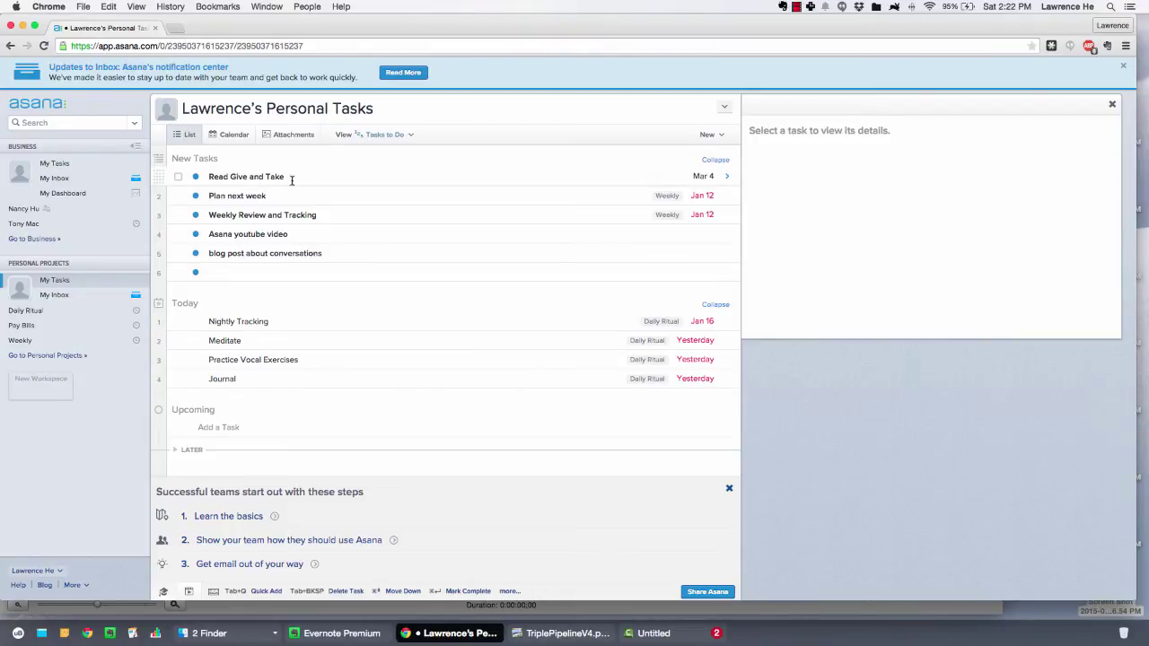
pyautogui.click(292, 179)
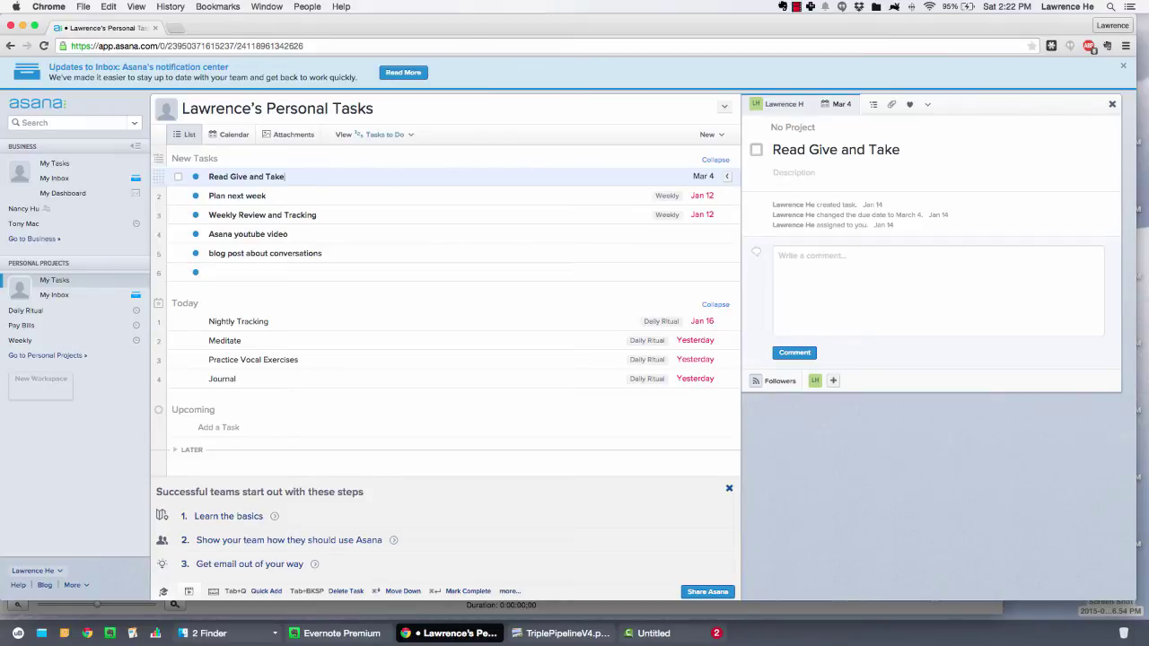
pyautogui.write('ad 10 pages )')
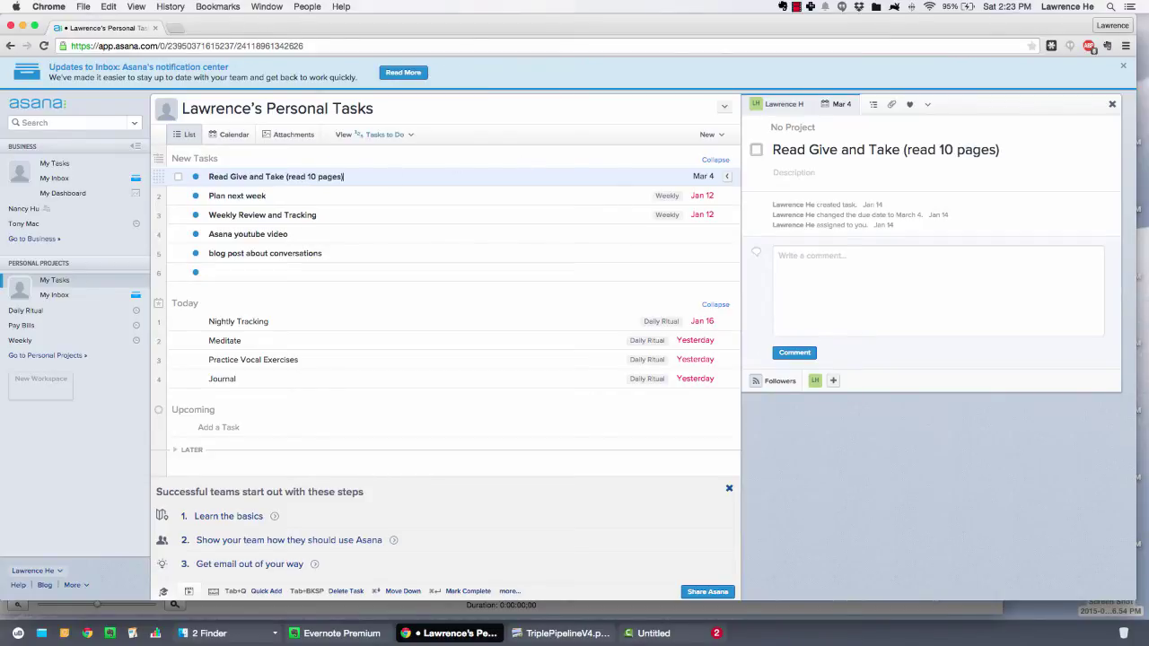
# Set the Mar 4 reading task to repeat weekly on Monday through Friday
pyautogui.click(836, 104)
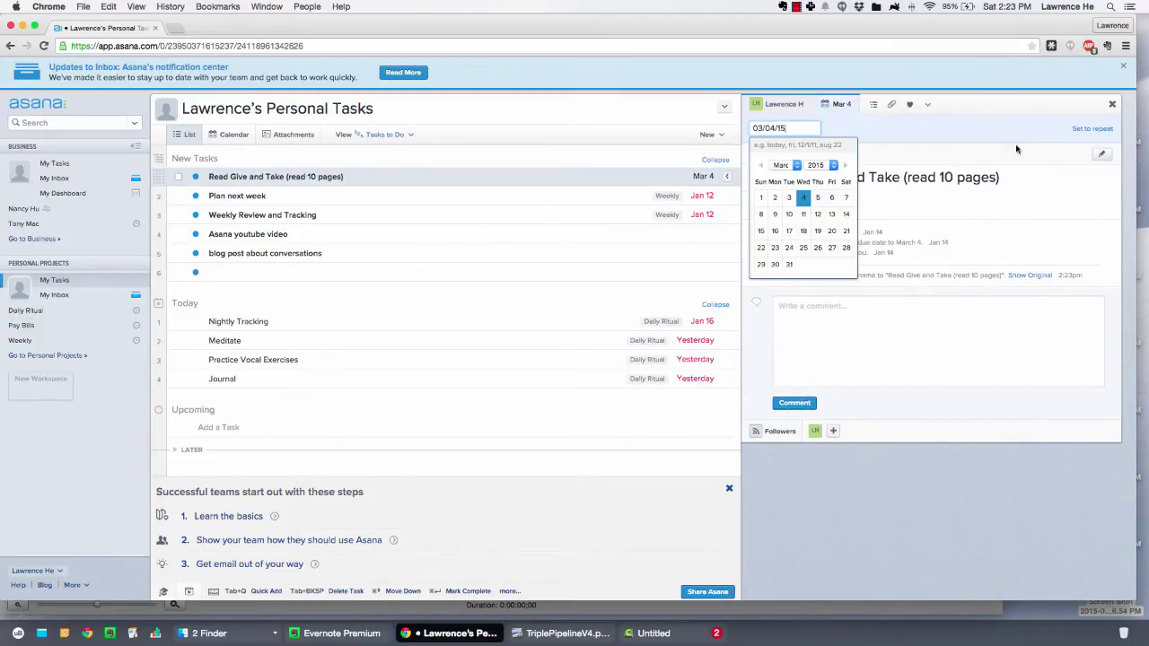
pyautogui.click(1092, 128)
pyautogui.click(819, 152)
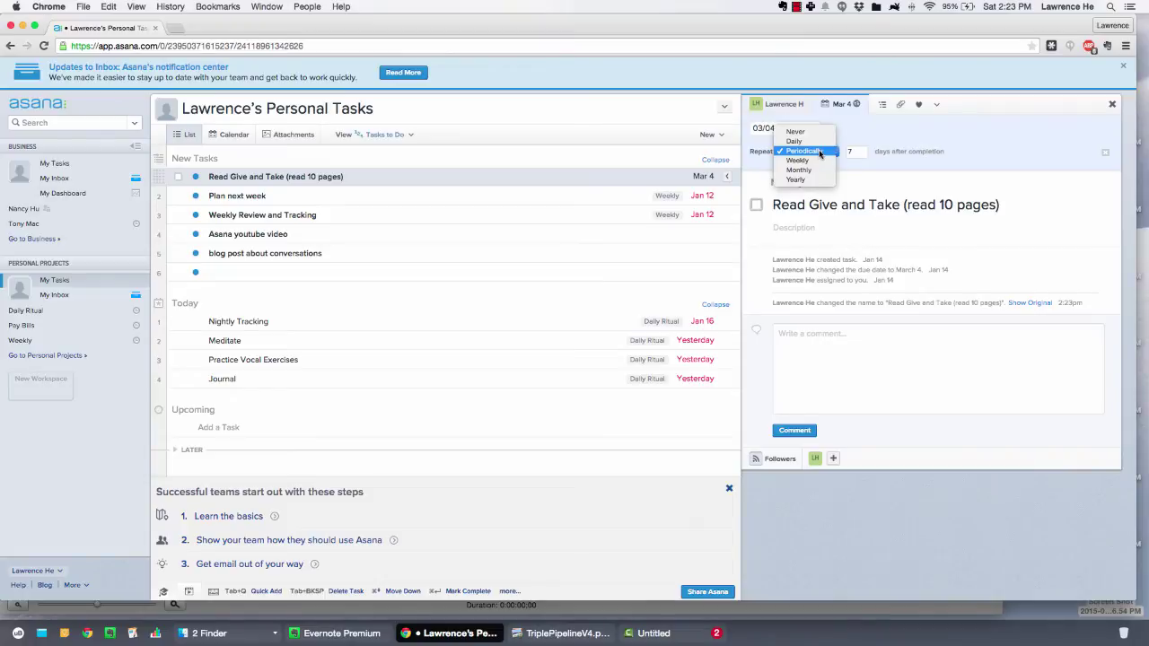
pyautogui.click(827, 154)
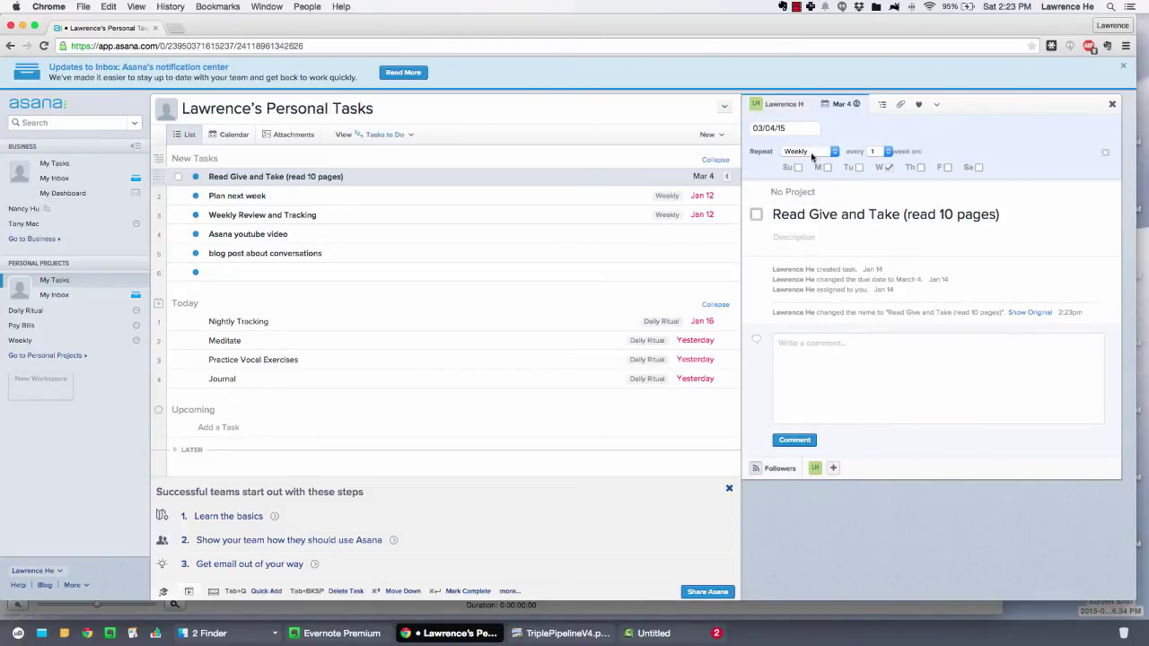
pyautogui.click(826, 167)
pyautogui.click(858, 168)
pyautogui.click(920, 167)
pyautogui.click(948, 167)
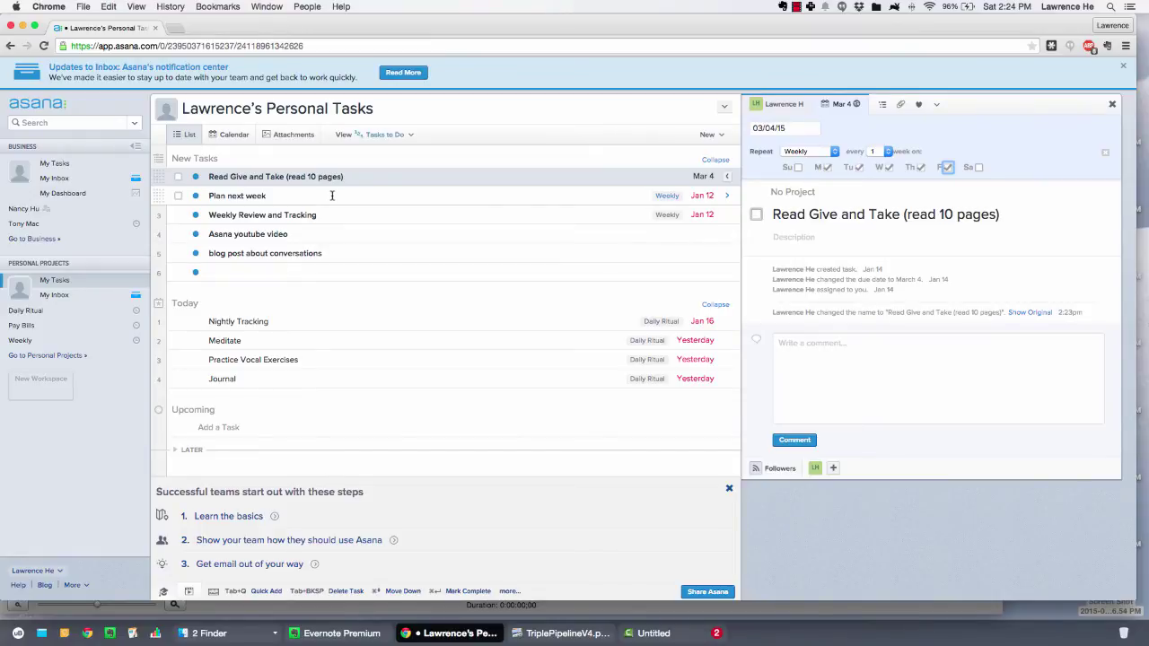
# In the Business list, insert 'add a new task' below 'type out a new task', leaving it without a project
pyautogui.click(54, 166)
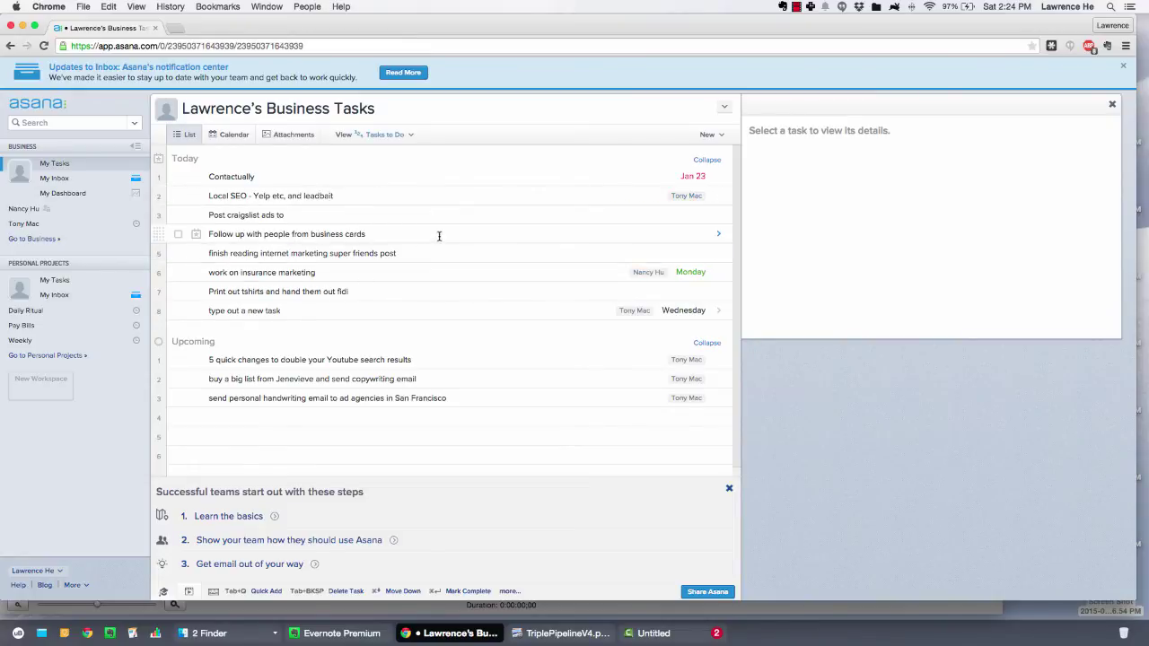
pyautogui.click(318, 312)
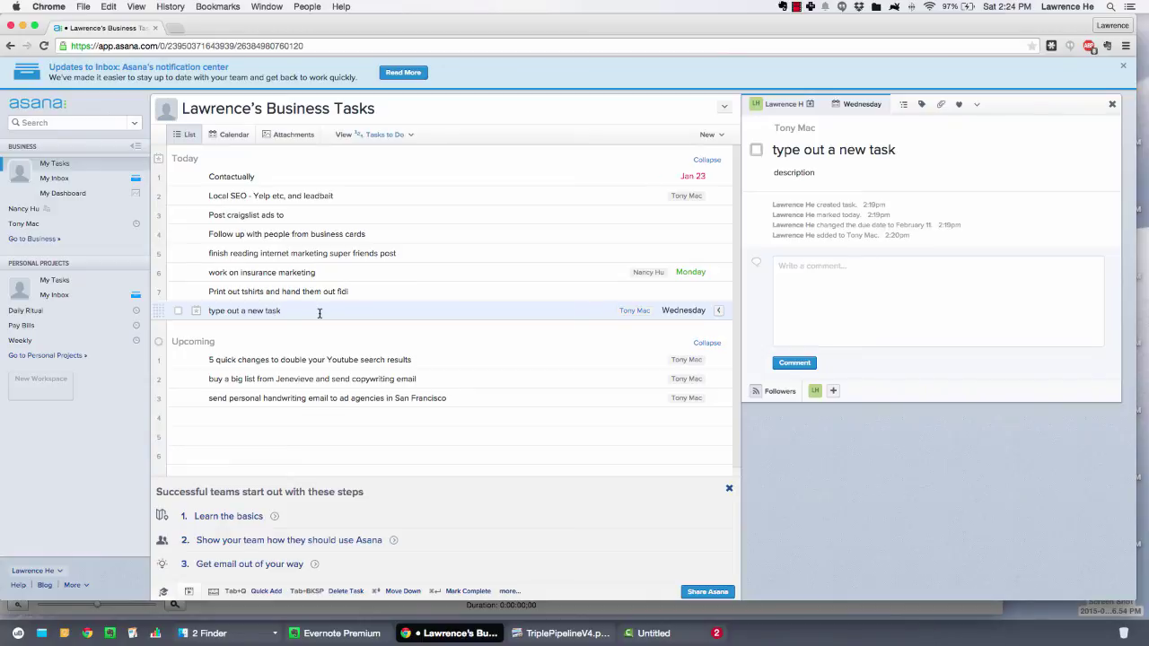
pyautogui.press('Return')
pyautogui.write('a')
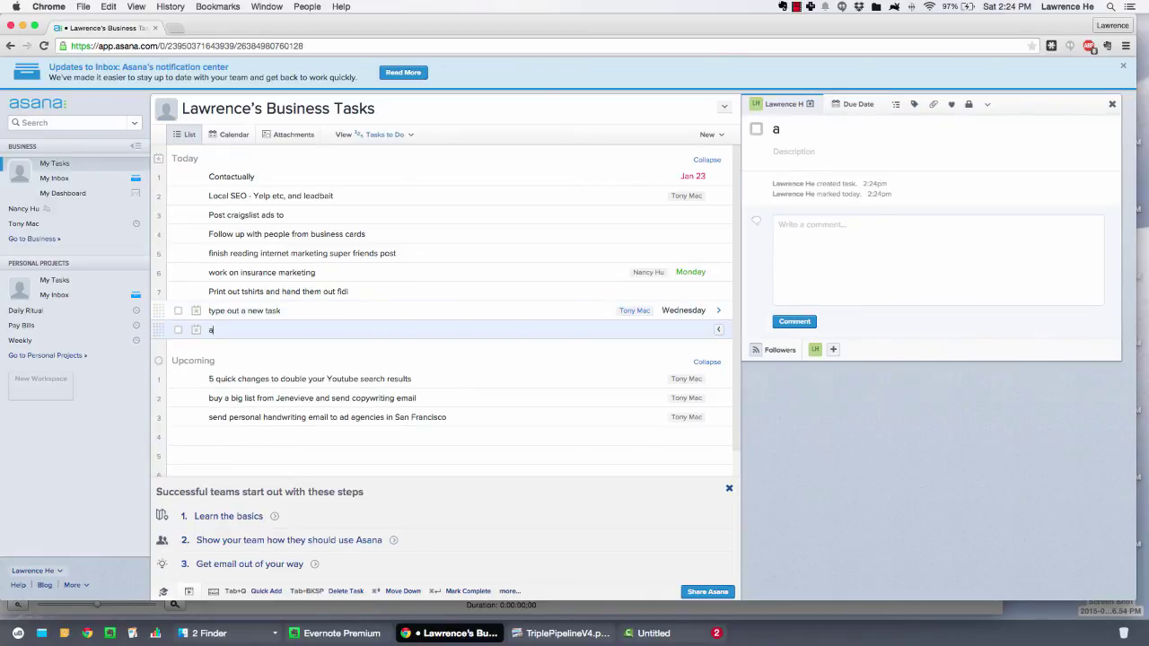
pyautogui.write('dd a new task')
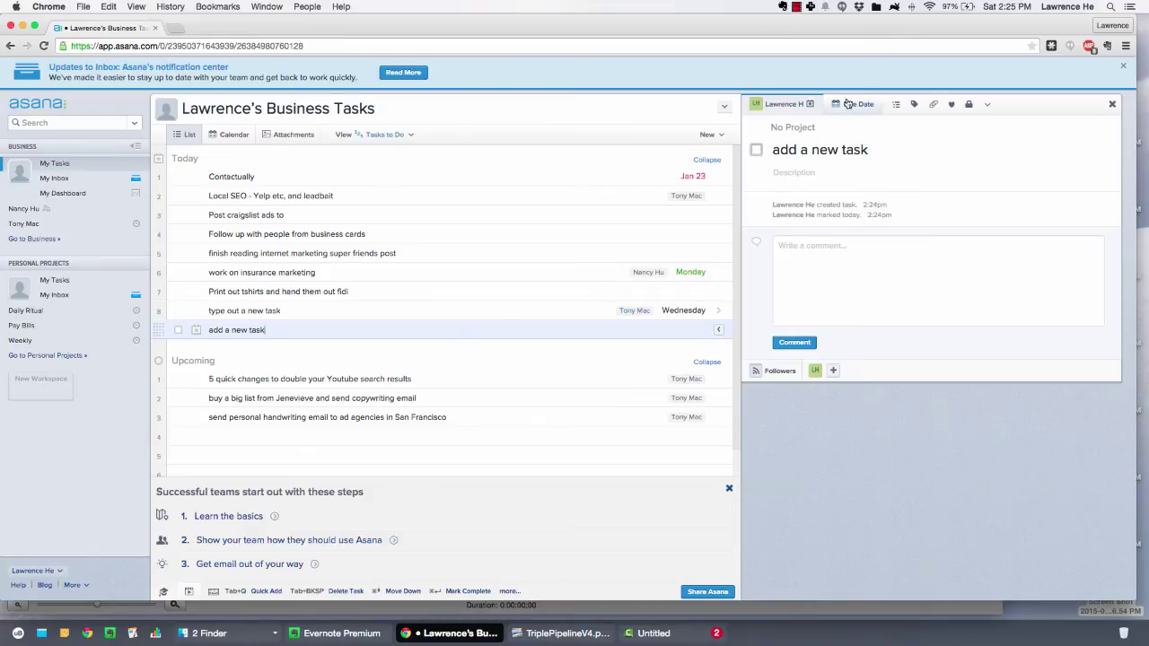
pyautogui.click(790, 128)
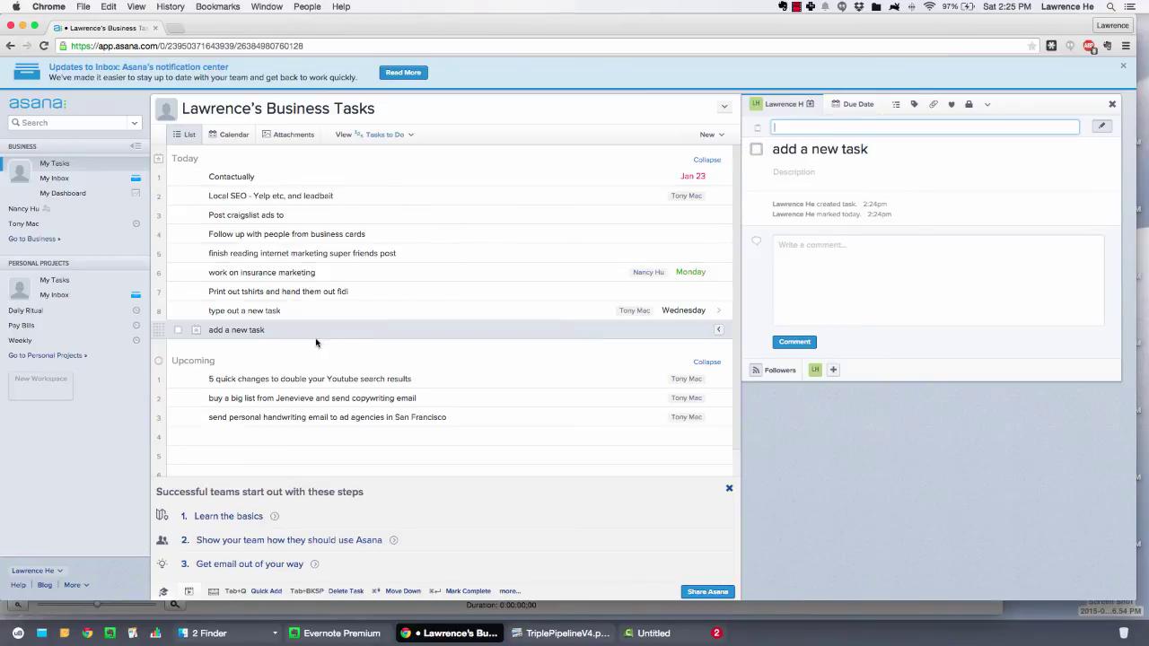
pyautogui.click(319, 331)
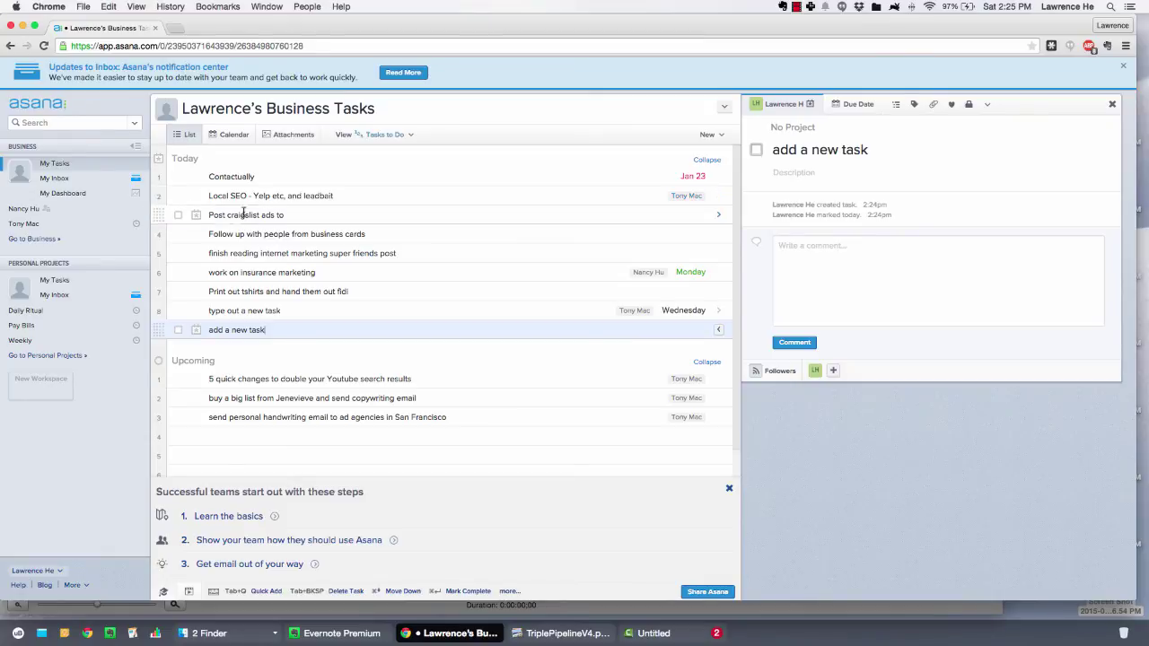
# Switch to My Tasks under Personal Projects
pyautogui.click(54, 280)
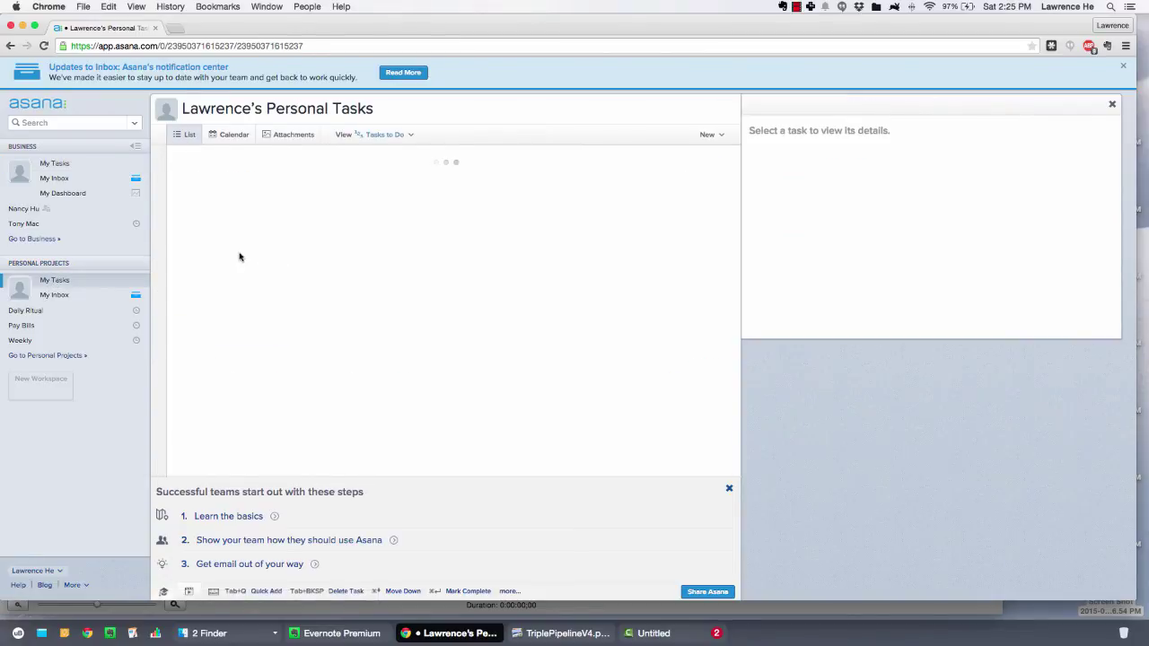